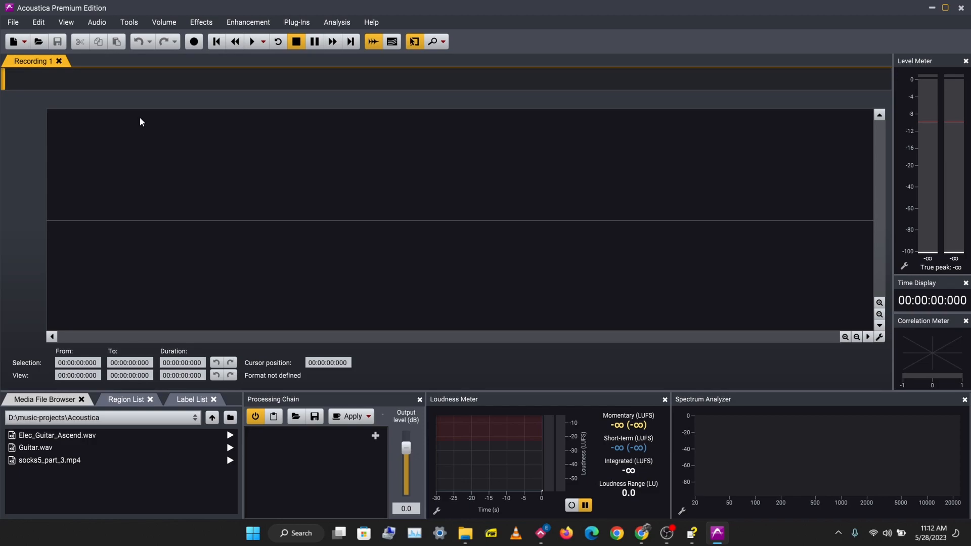
Load Elec_Guitar_Ascend.wav from the Acoustica folder via File > Open as a new tab.
click(15, 25)
click(23, 47)
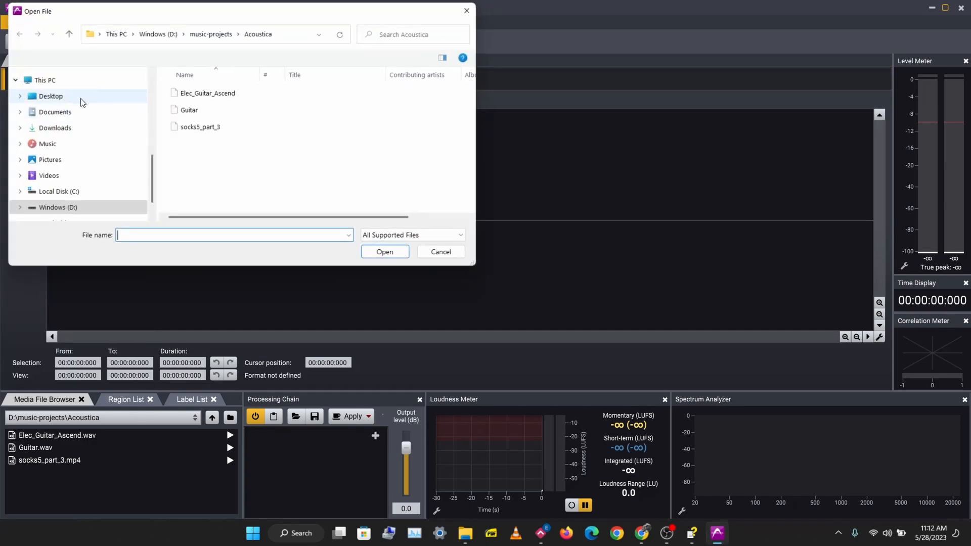
click(212, 92)
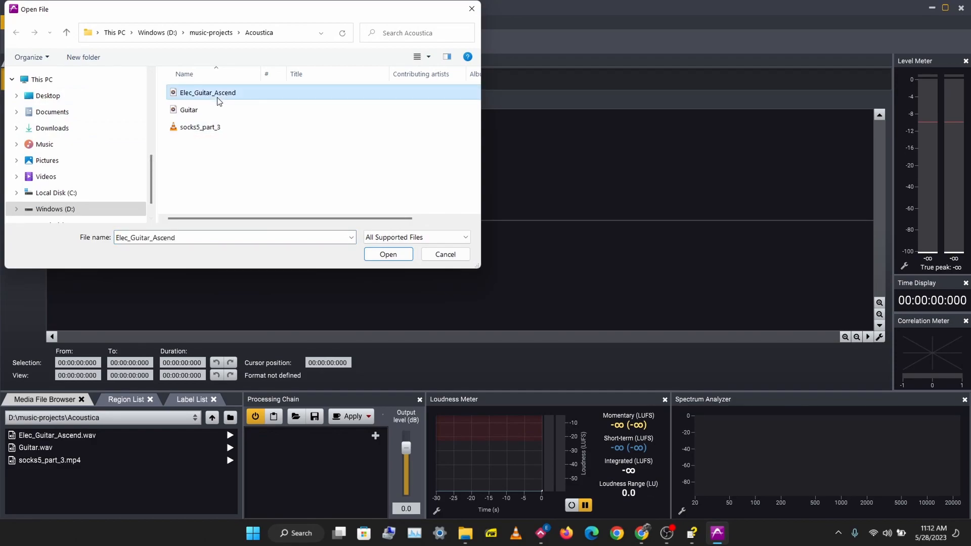
double_click(218, 96)
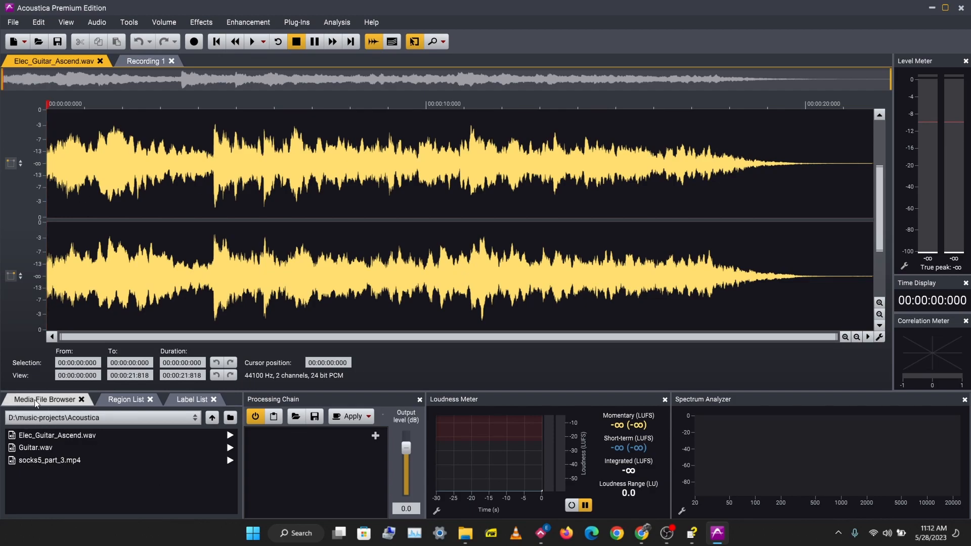
Load socks5_part_3.mp4 from the Media File Browser into a new tab, then show the Acoustica folder in File Explorer.
click(49, 461)
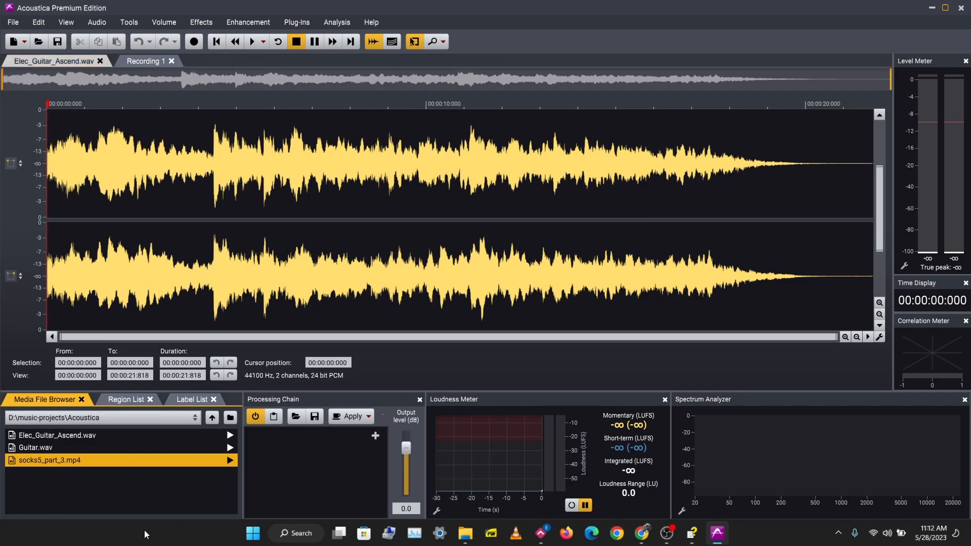
double_click(71, 458)
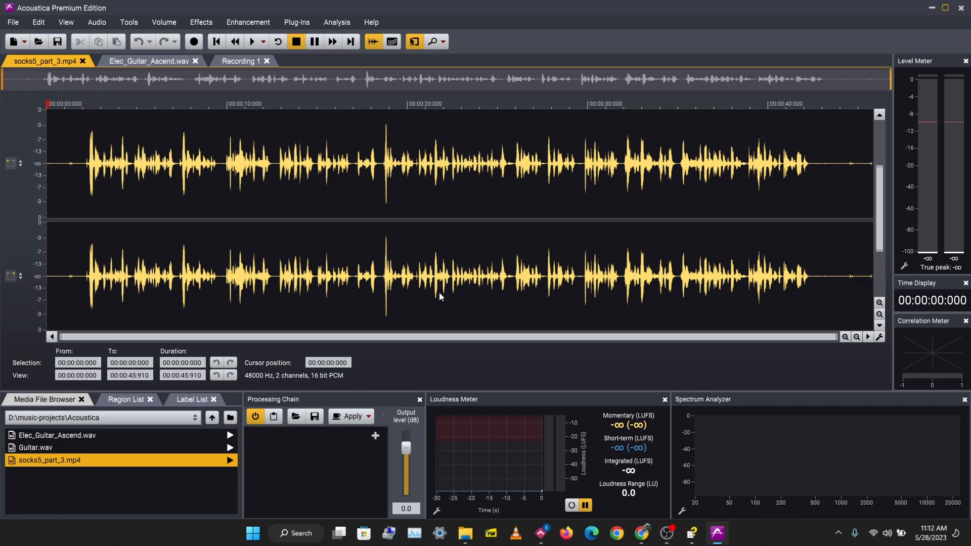
click(465, 533)
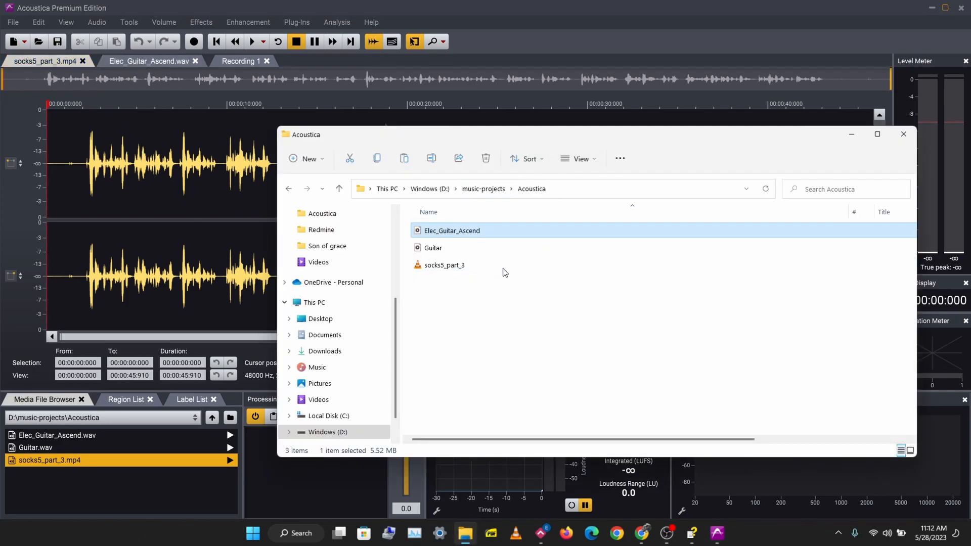
Drag Guitar from Explorer onto Acoustica so it opens as a Guitar.wav tab.
click(468, 248)
drag(146, 198, 141, 195)
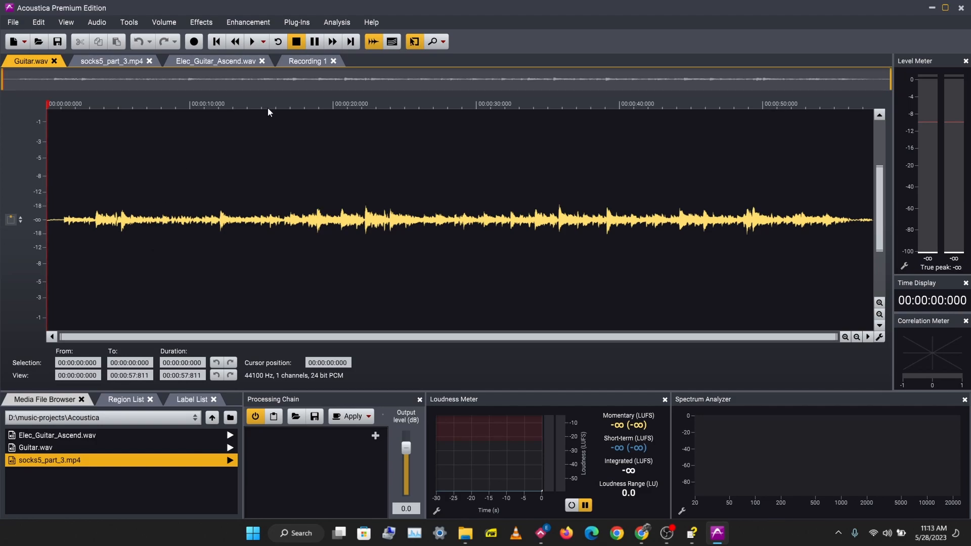
Insert socks5_part_3.mp4's audio partway through Guitar.wav by dragging it to the cursor position.
click(433, 103)
click(61, 461)
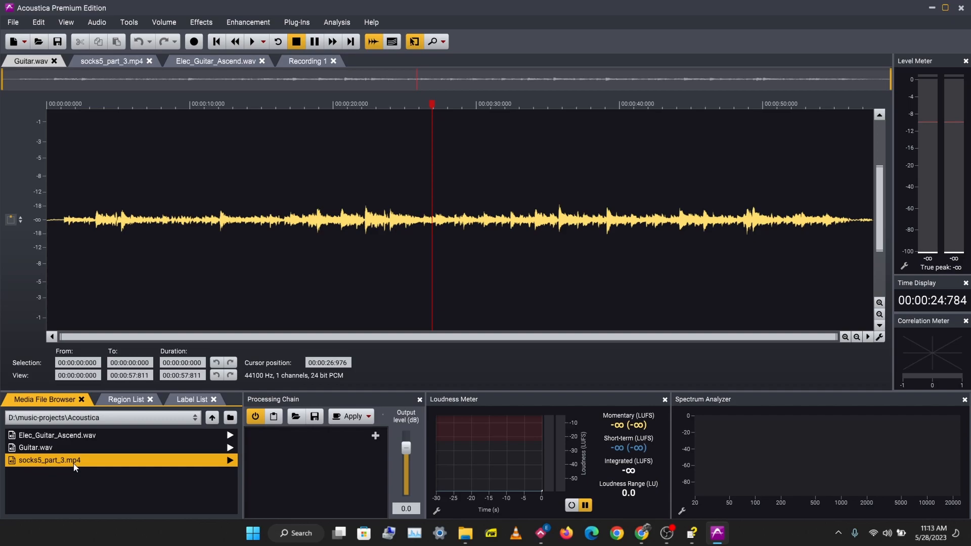
mouse_move(74, 464)
mouse_down()
mouse_move(159, 429)
mouse_move(434, 232)
mouse_up()
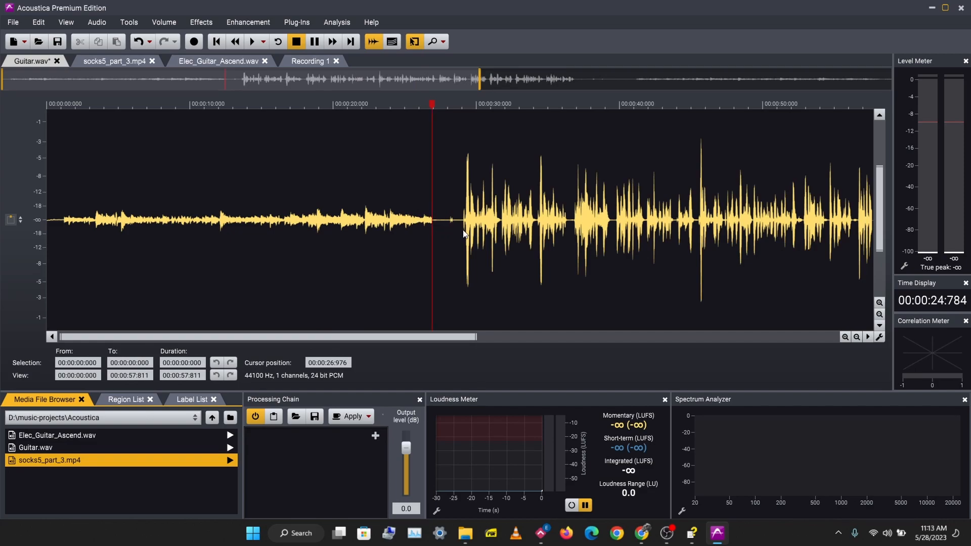
scroll(493, 198, down, 3)
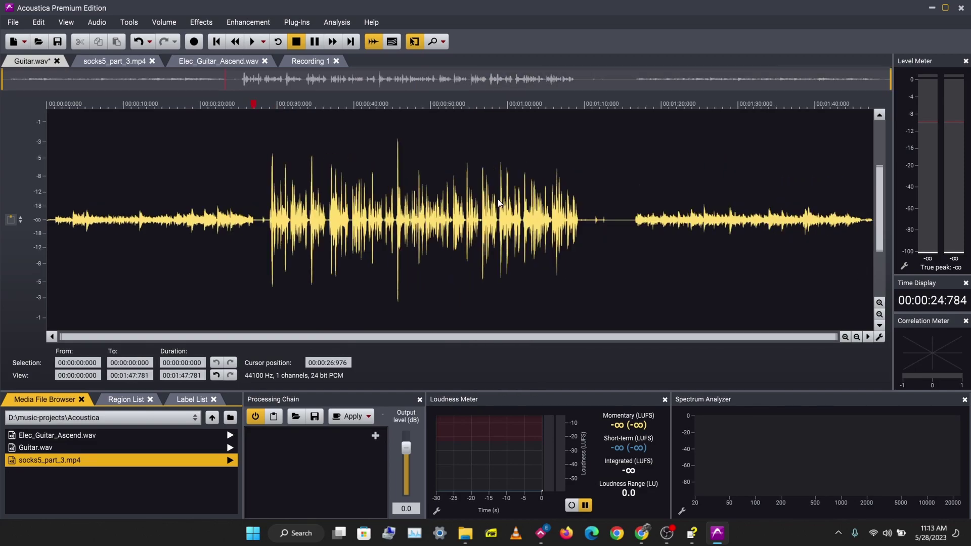
Play the region around the inserted audio to check it, then show the socks5_part_3.mp4 tab.
click(218, 104)
key(space)
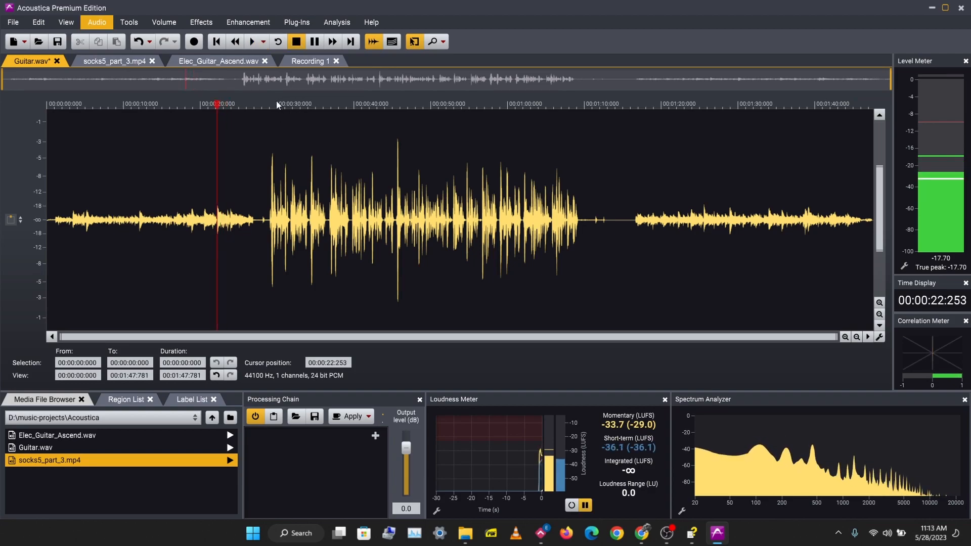
click(276, 104)
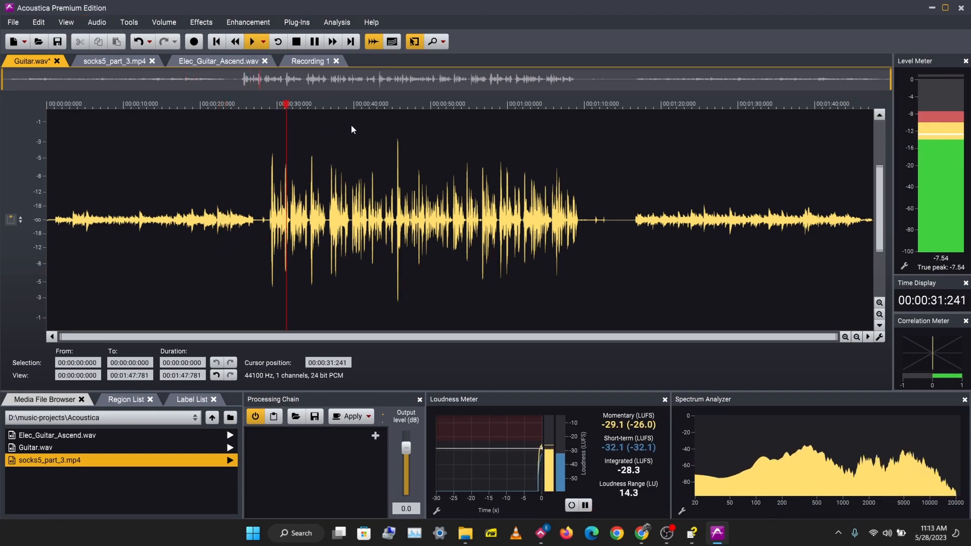
key(space)
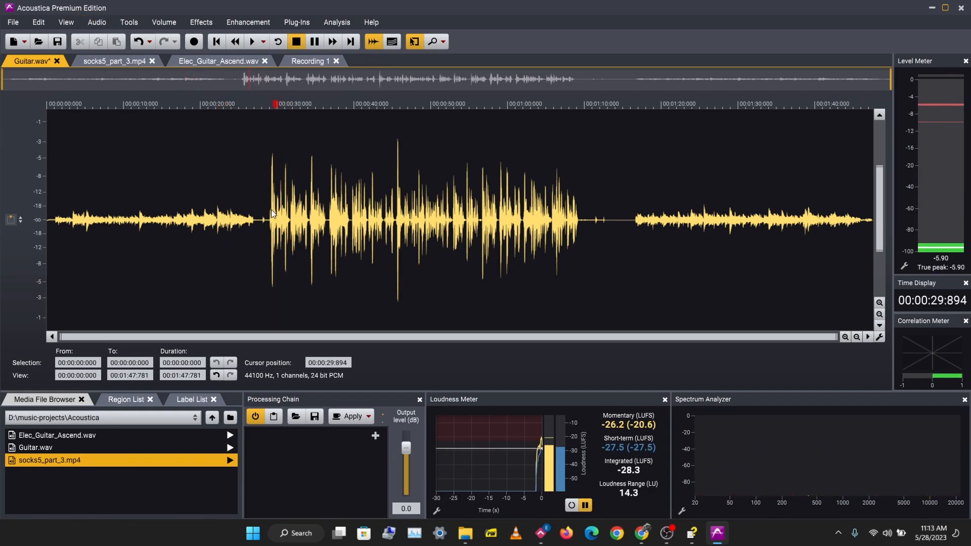
click(134, 58)
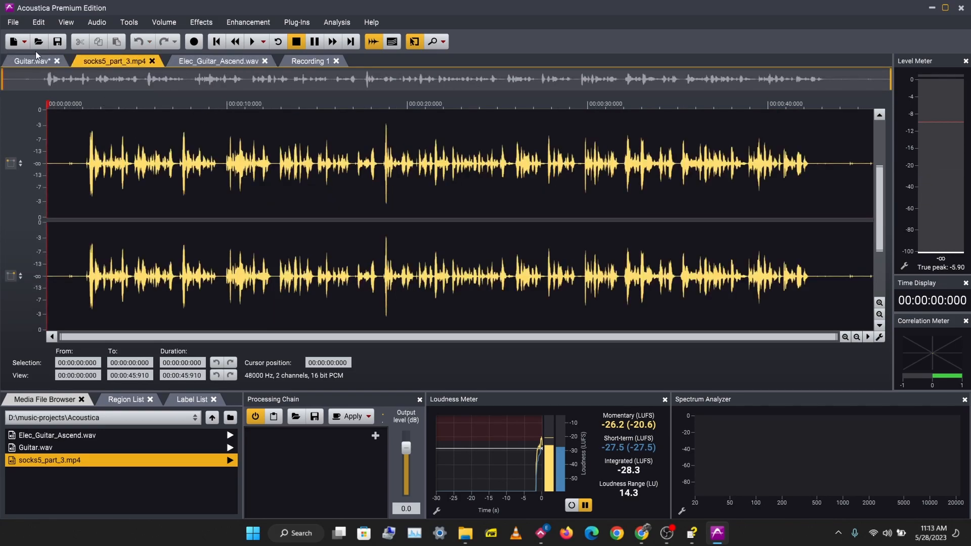
Insert the Guitar file near the end of socks5_part_3.mp4 via File > Insert Audio File.
click(819, 104)
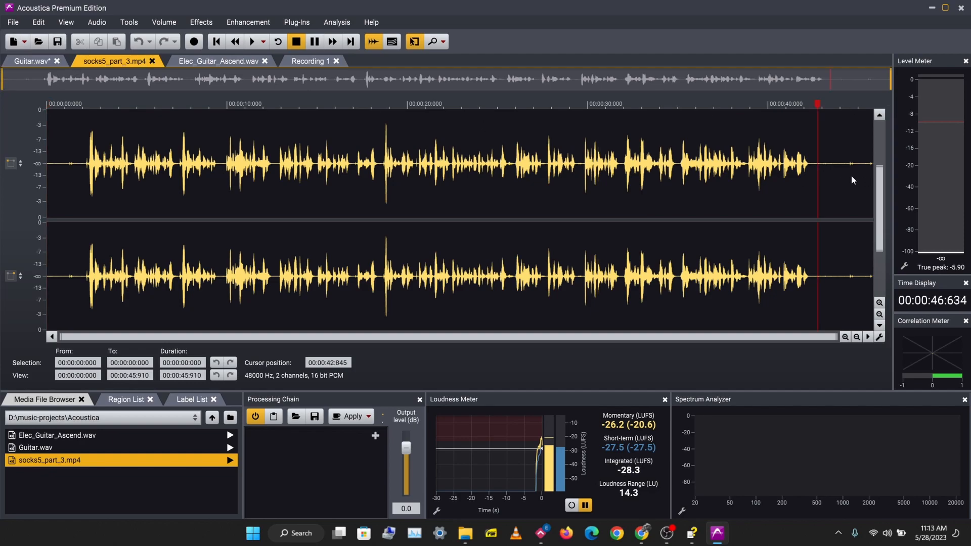
click(13, 21)
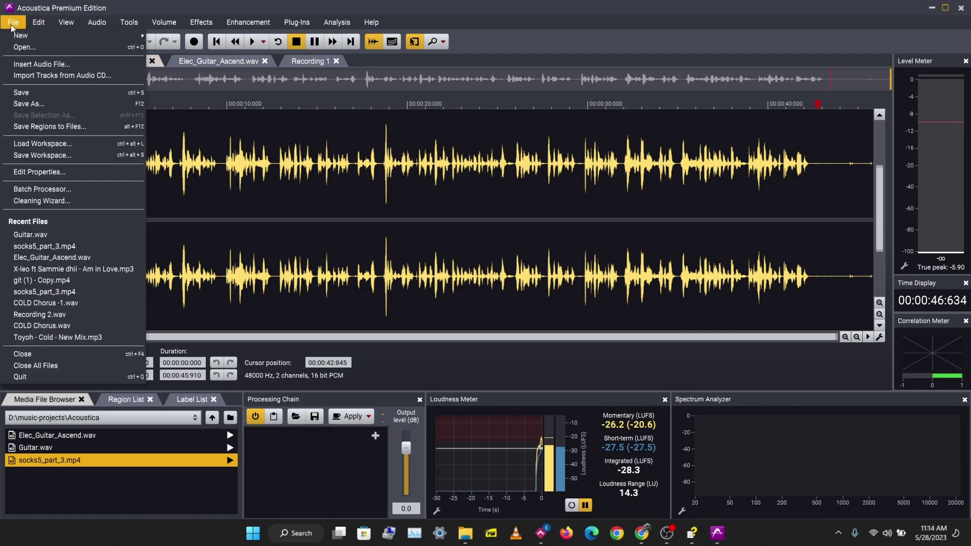
click(41, 65)
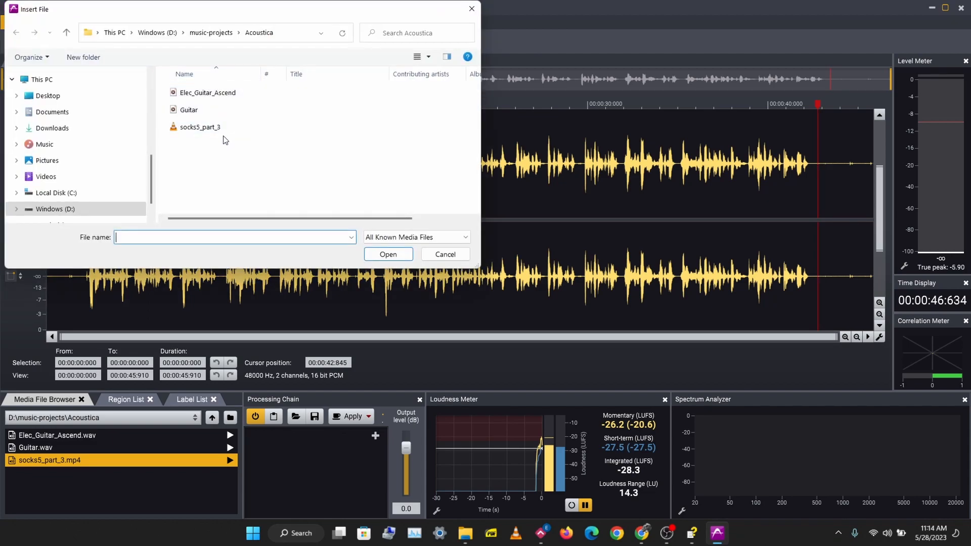
double_click(189, 110)
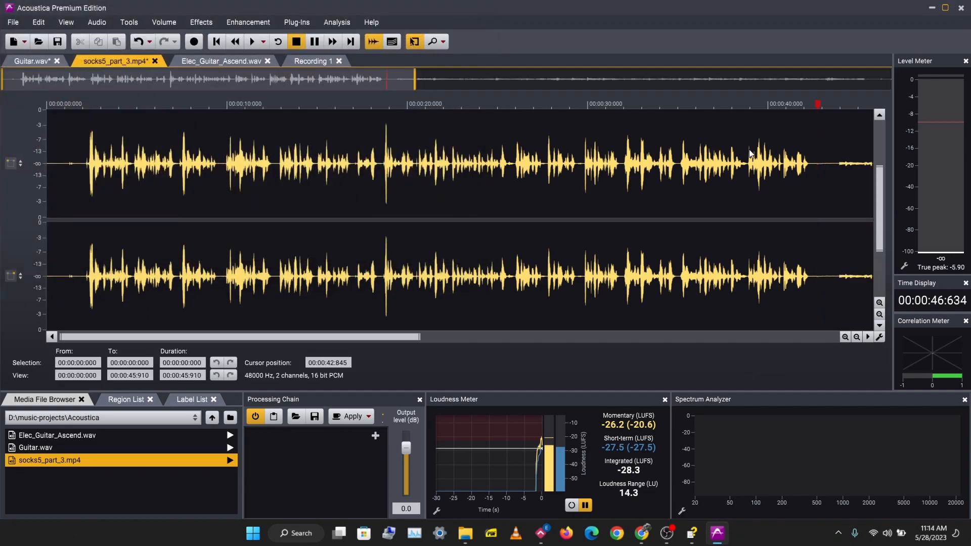